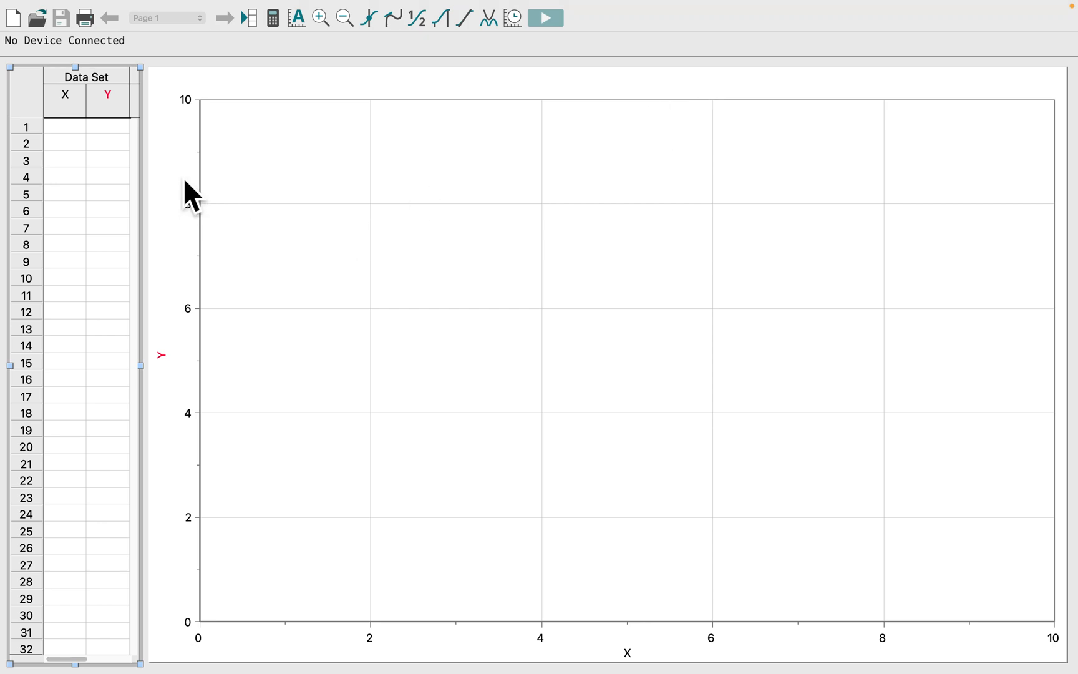
Step: Enter 50, 150, 250, 350 and 450 in rows 1 to 5 of the X column
left_click_drag(185, 181, 68, 137)
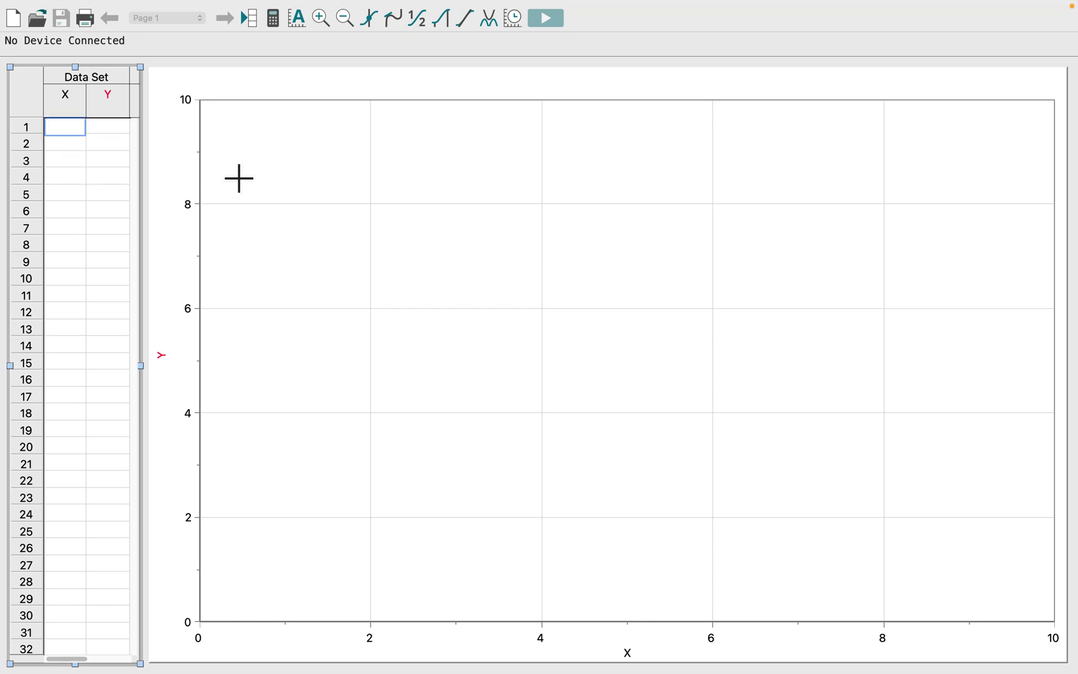
type("50")
key("Tab")
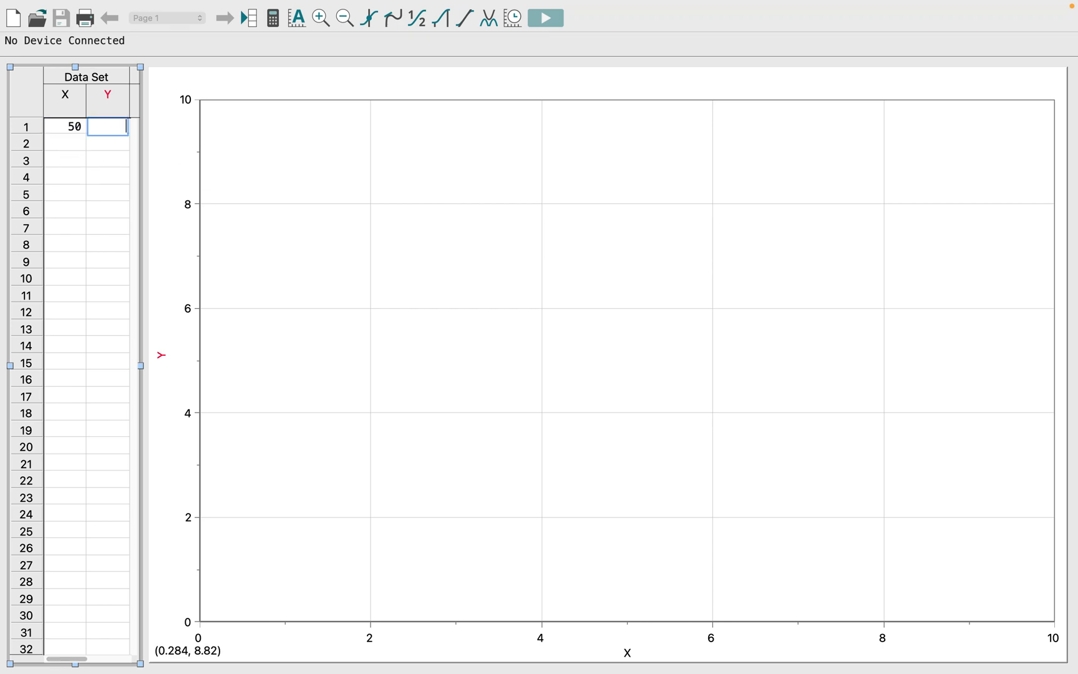
key("Return")
type("150")
key("Tab")
key("Return")
type("250")
key("Return")
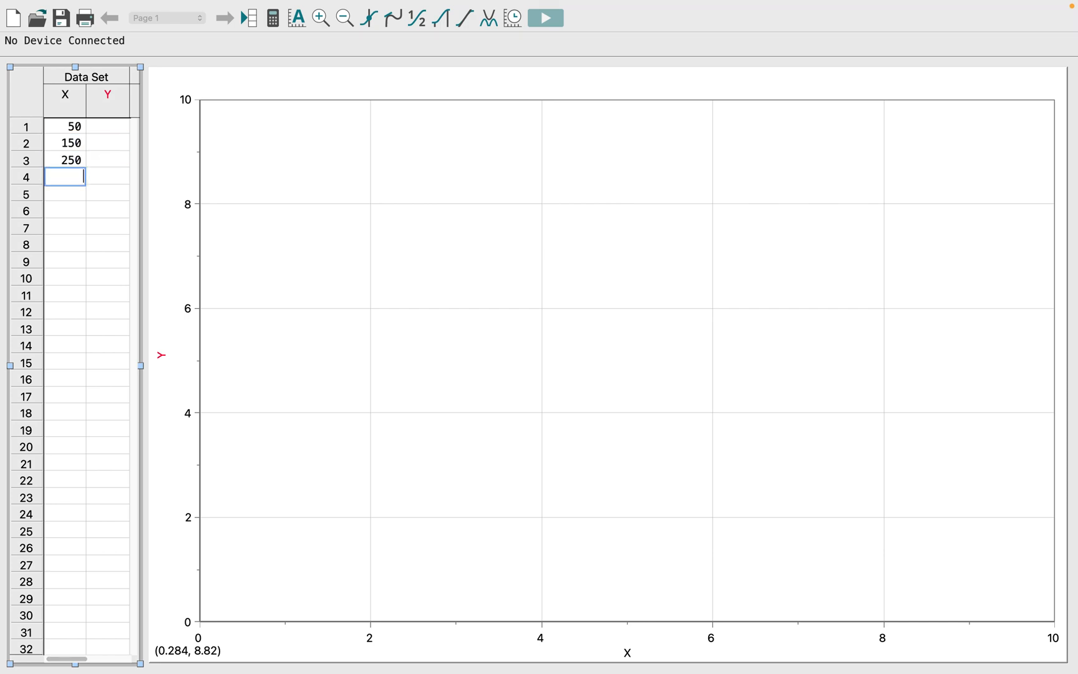
type("350")
key("Return")
type("450")
Step: Enter 0.5, 1.5, 2.4, 3.5 and 4.4 in rows 1 to 5 of the Y column
key("Tab")
key("Up")
key("Up")
key("Up")
key("Up")
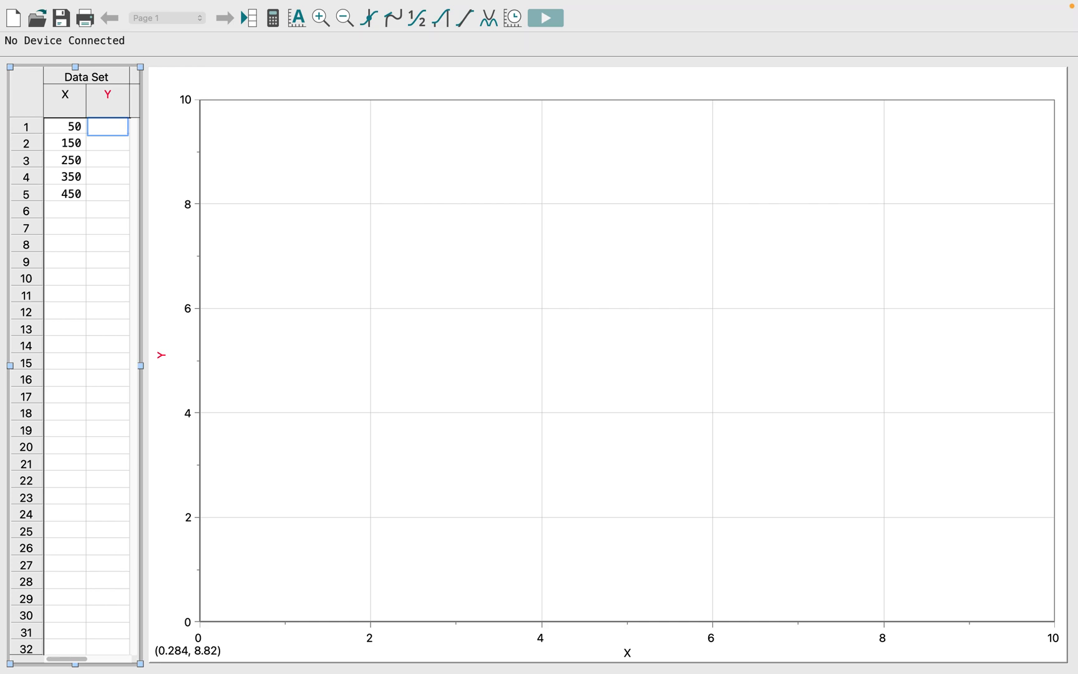
type(".5")
key("Return")
type("1.5")
key("Return")
type("2.4")
key("Return")
type("2")
key("BackSpace")
type("3.5")
key("Return")
type("4.4")
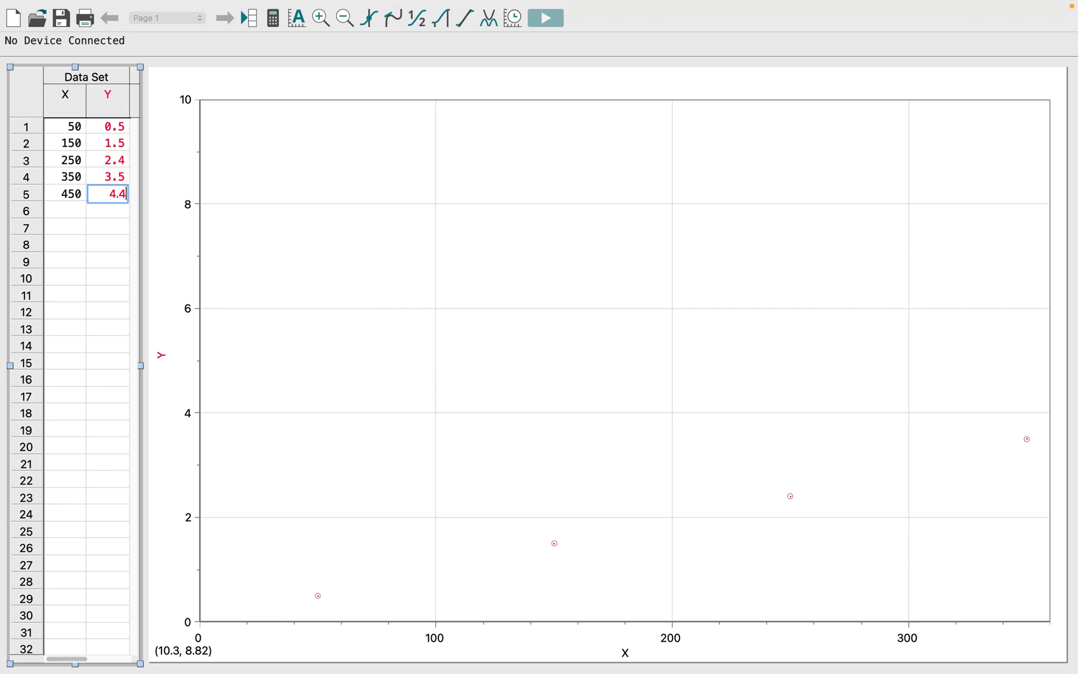
key("Up")
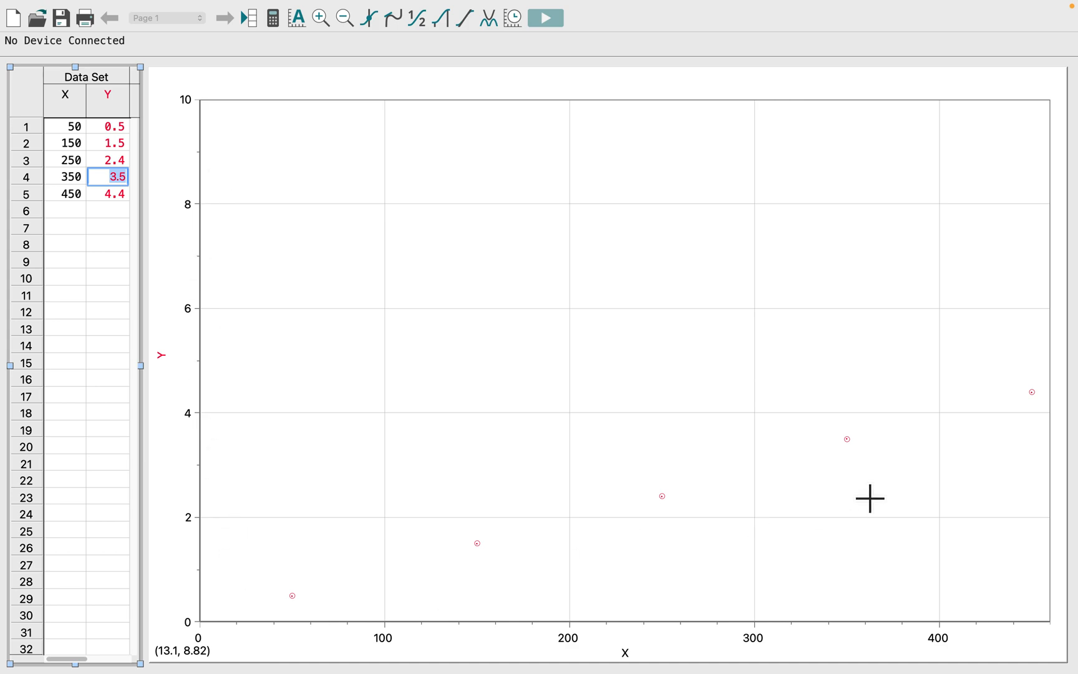
Step: Set the X value in row 1 to 0.05
left_click_drag(85, 127, 86, 201)
left_click(80, 127)
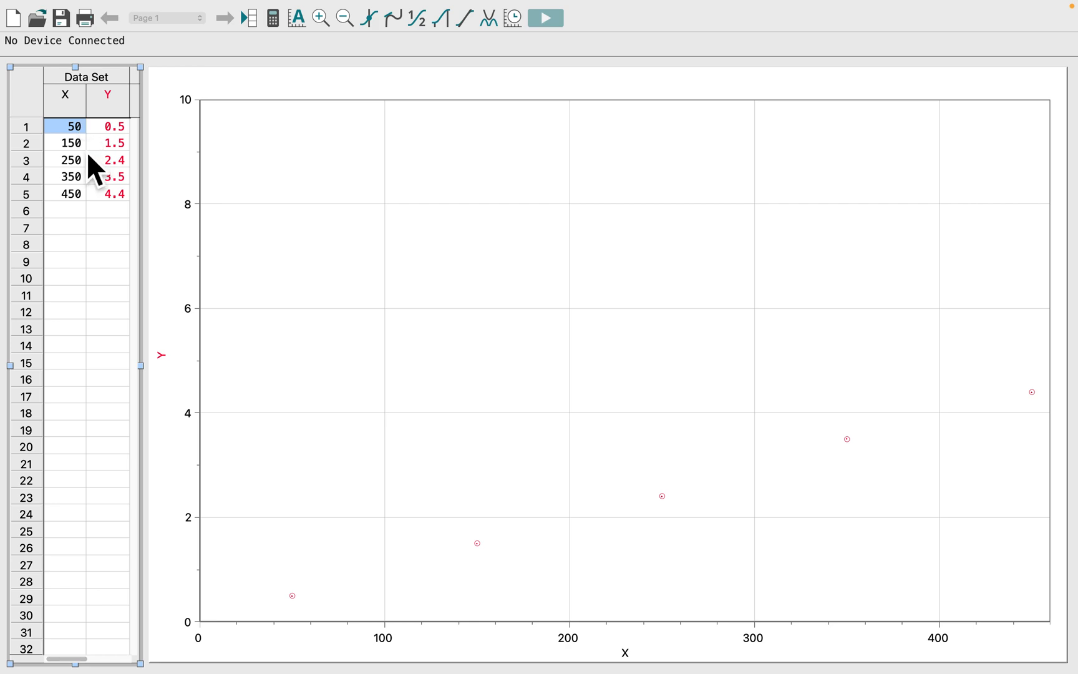
double_click(75, 131)
type(".050")
key("Return")
key("Left")
key("Down")
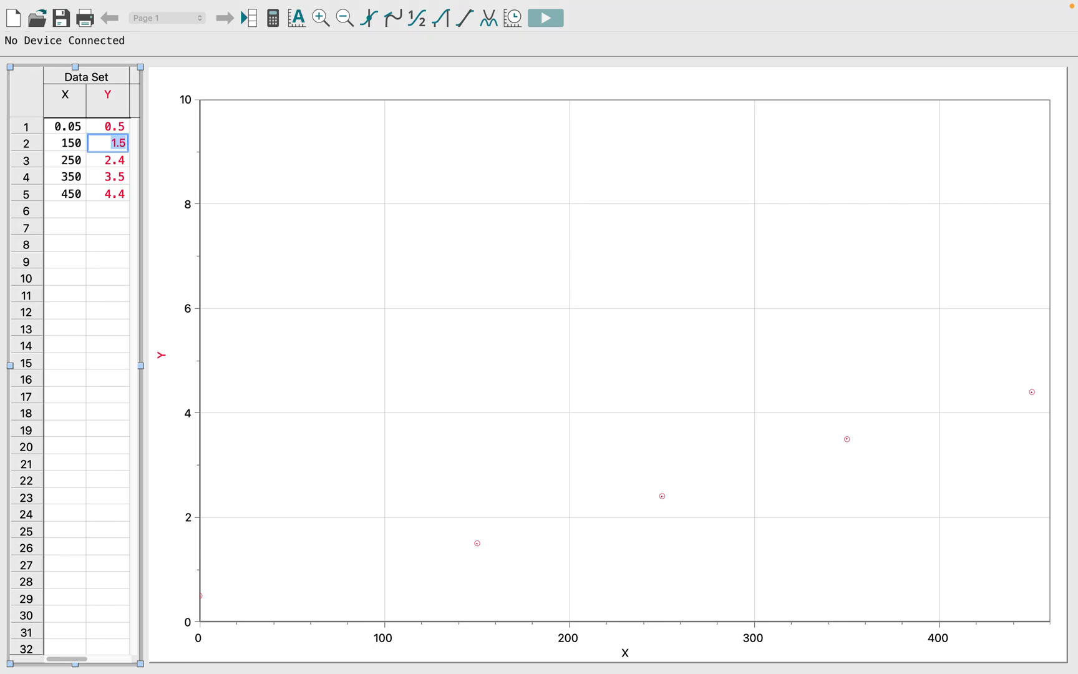
Step: Set the X values in rows 2 to 5 to 0.15, 0.25, 0.35 and 0.45
double_click(71, 144)
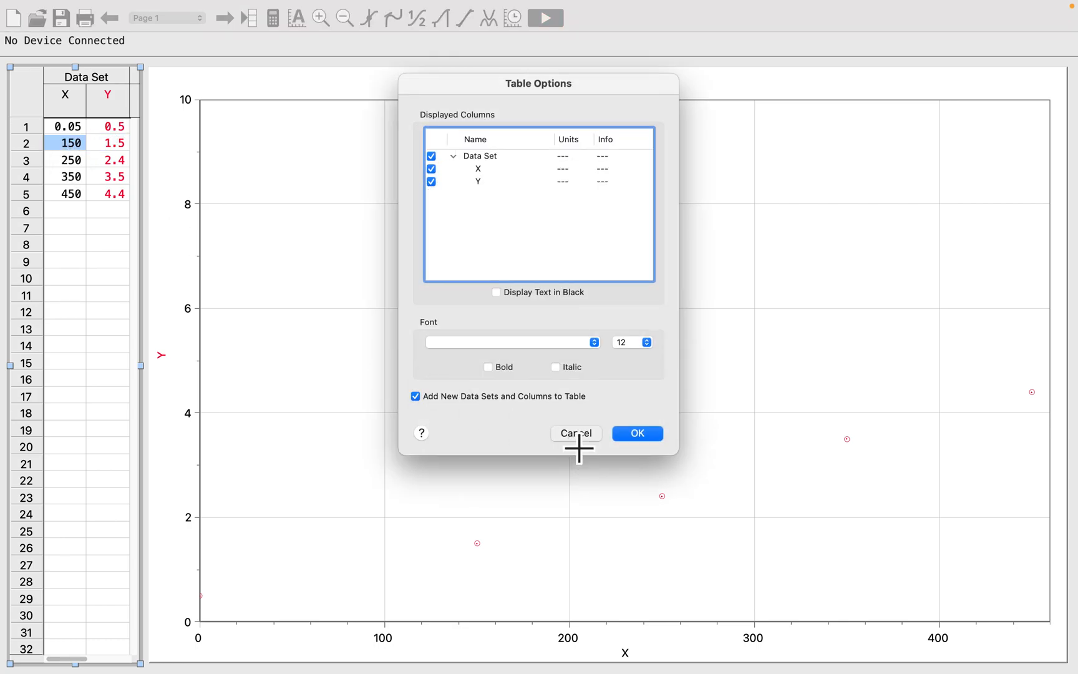
left_click(577, 438)
left_click(78, 143)
type(".150")
key("Return")
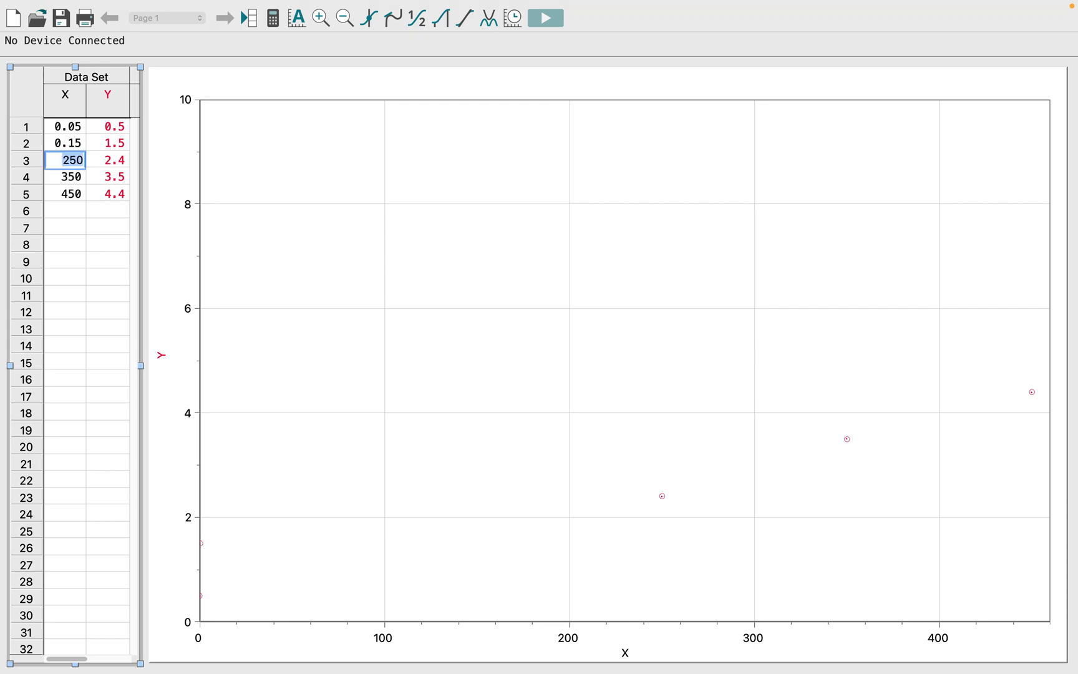
type(".250")
key("Return")
type(".350")
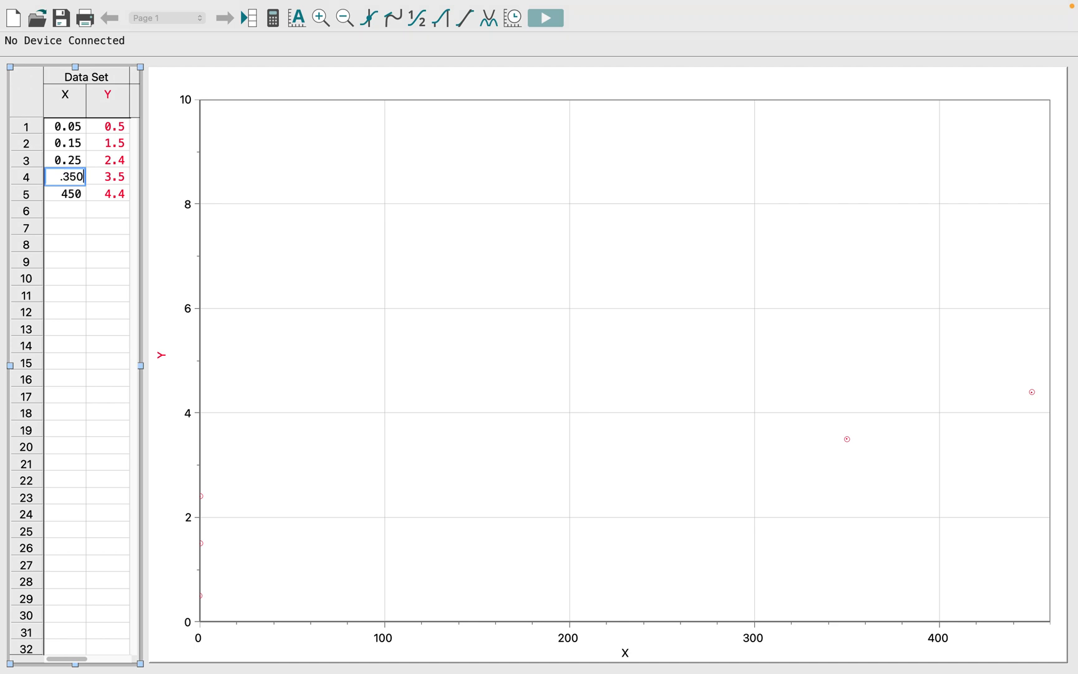
key("Return")
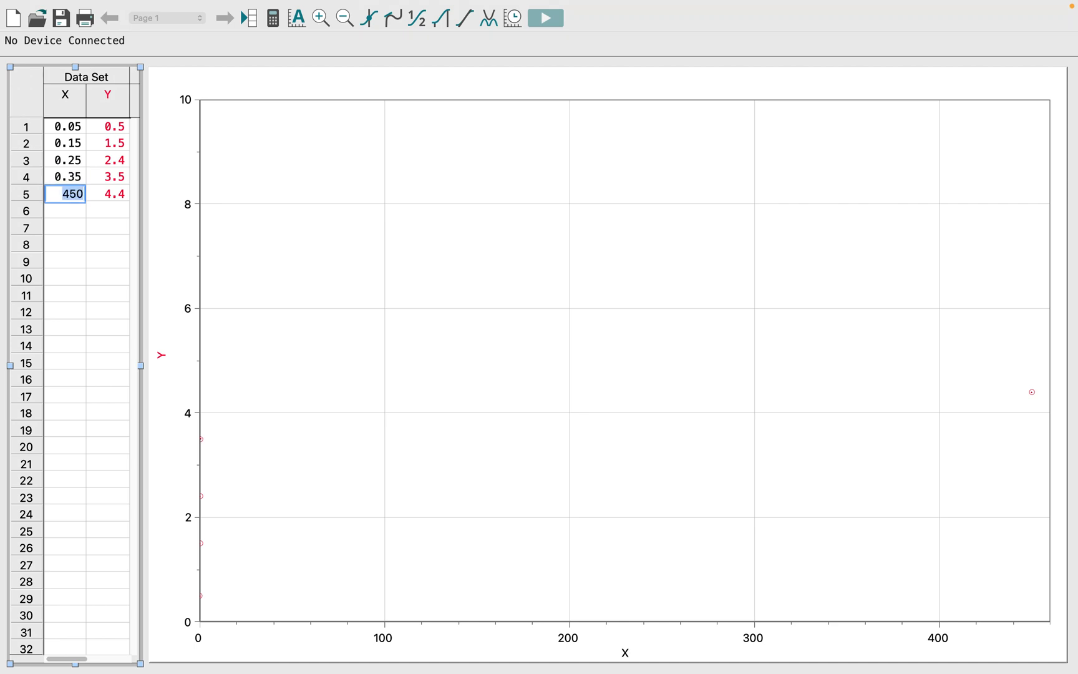
type(".450")
key("Up")
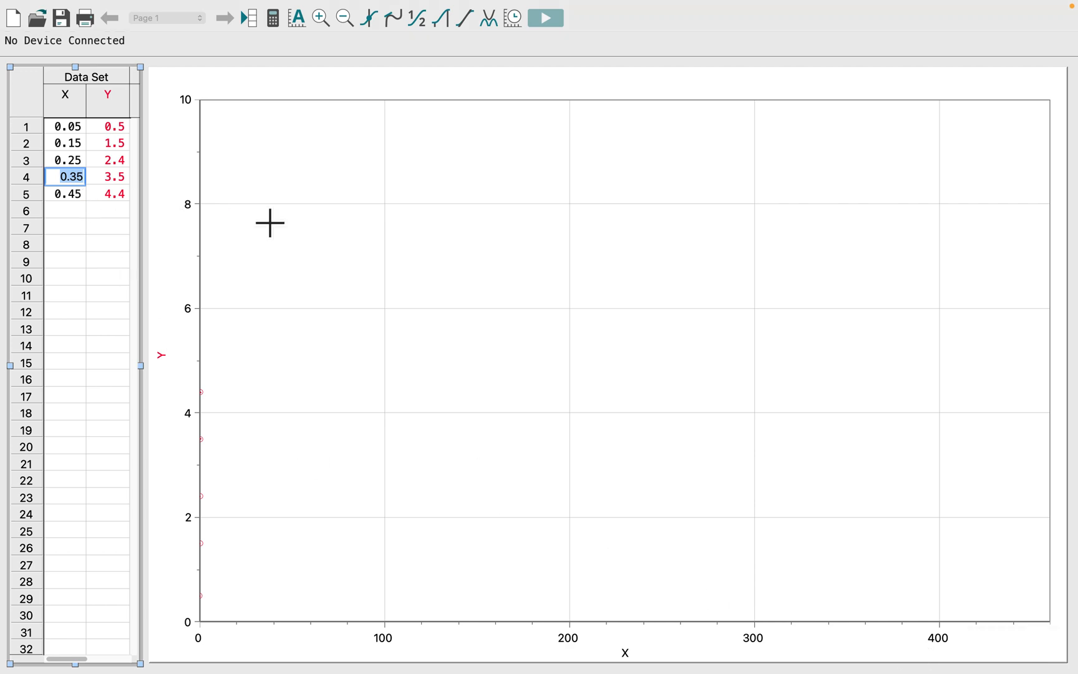
Step: Autoscale the graph to fit the data points
left_click(294, 226)
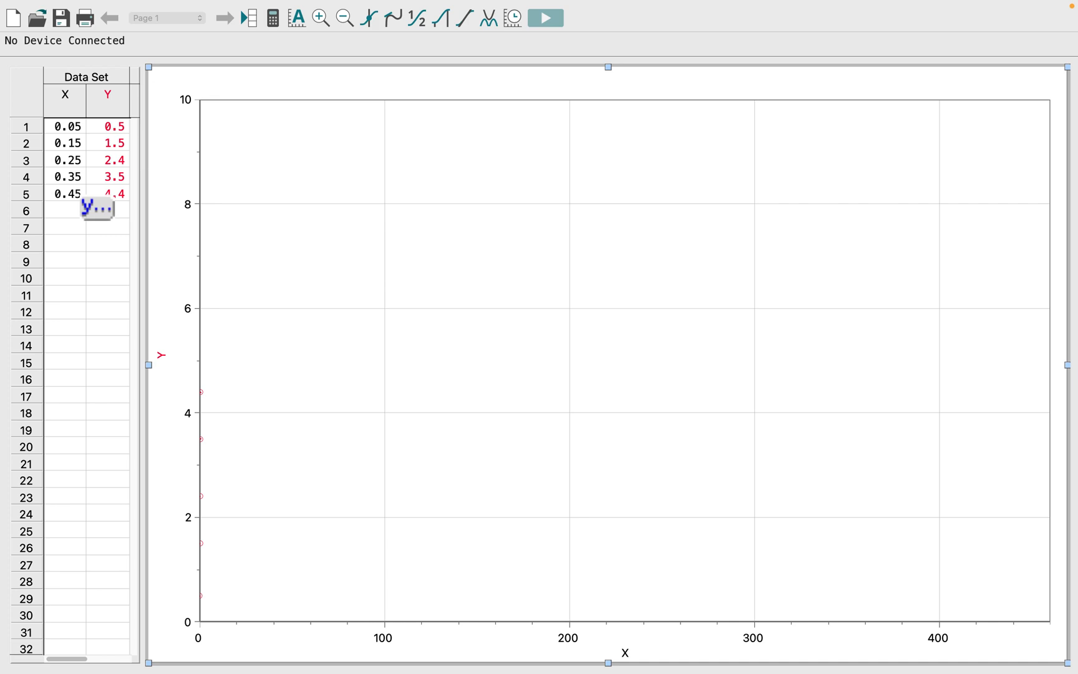
left_click(302, 20)
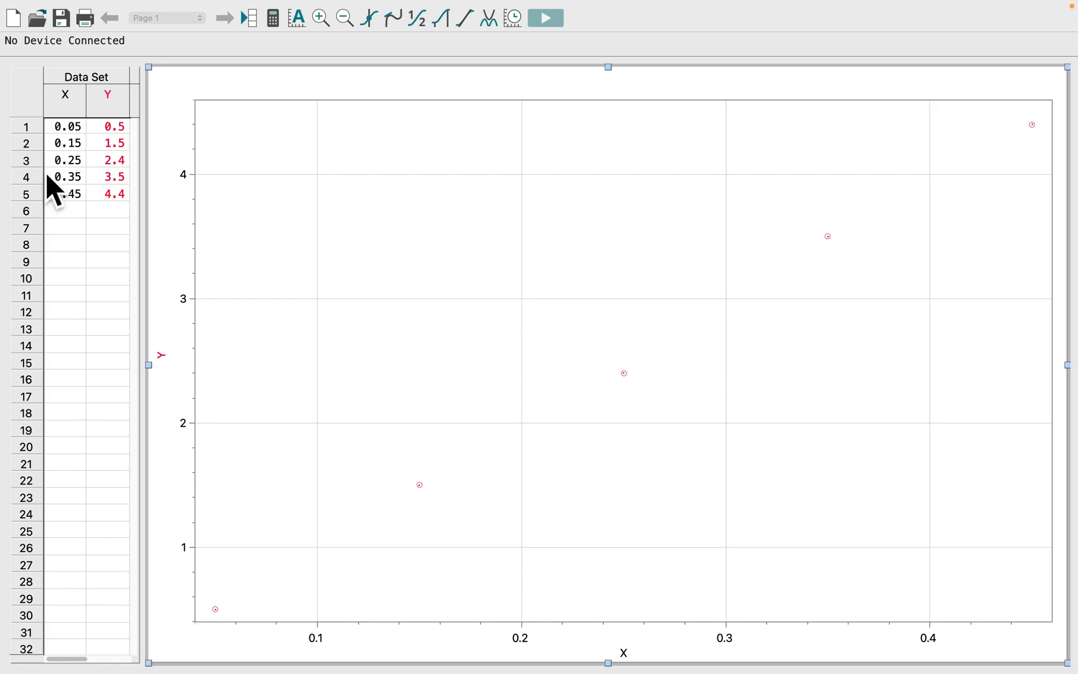
Step: Rename the X column as Mass with short name m and units kg
left_click(68, 100)
double_click(72, 101)
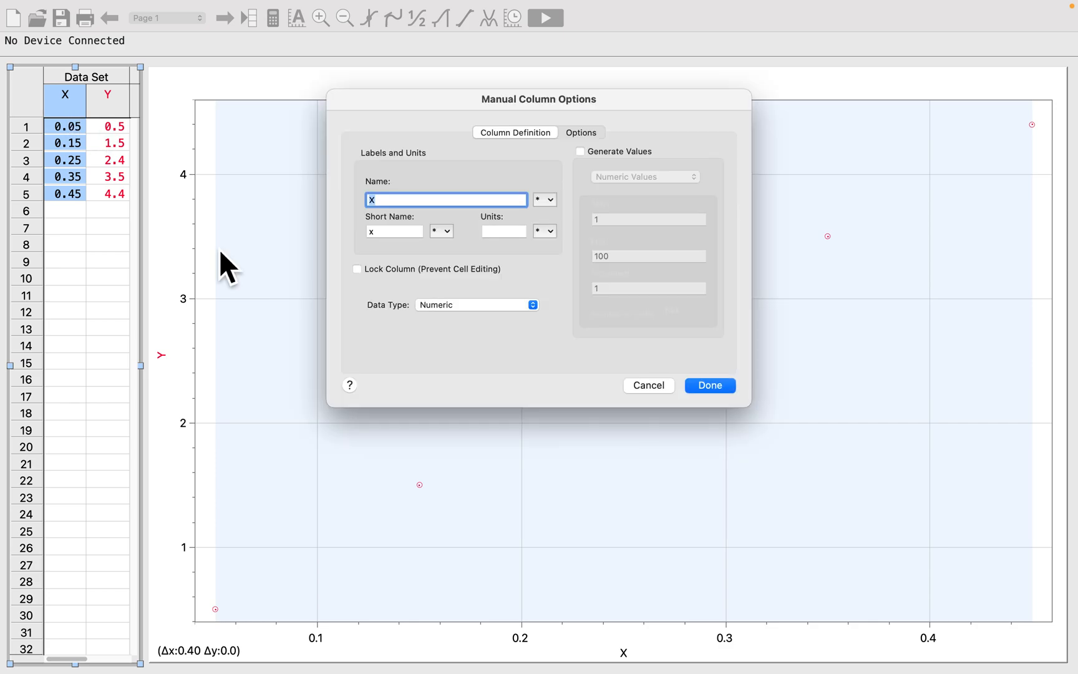
type("Mass")
key("Tab")
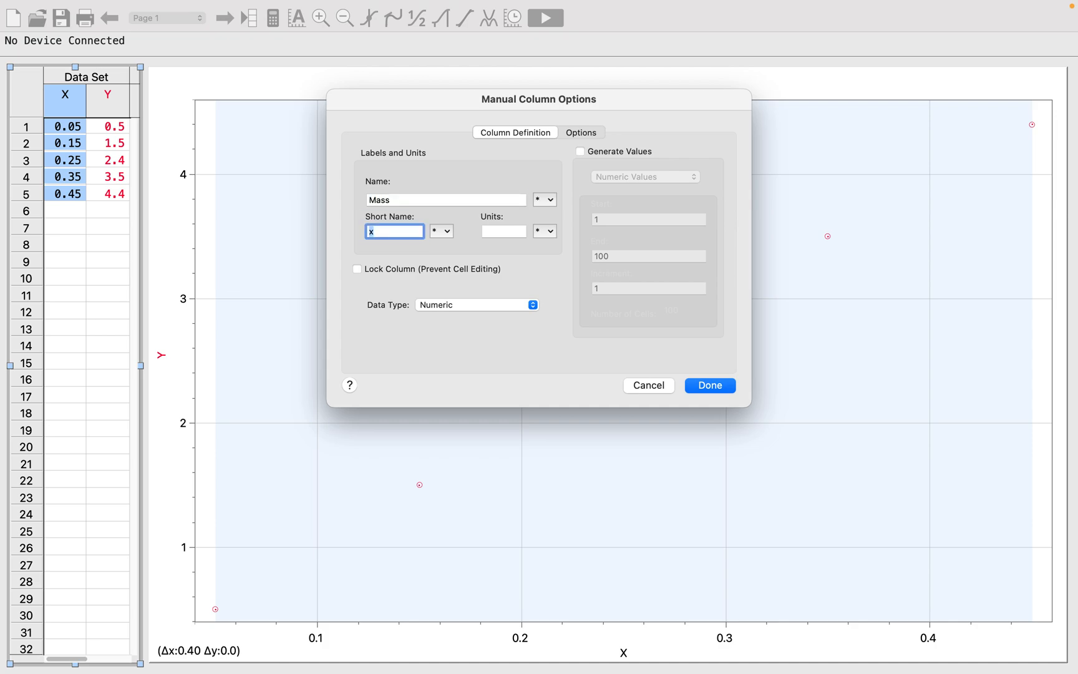
type("m")
key("Tab")
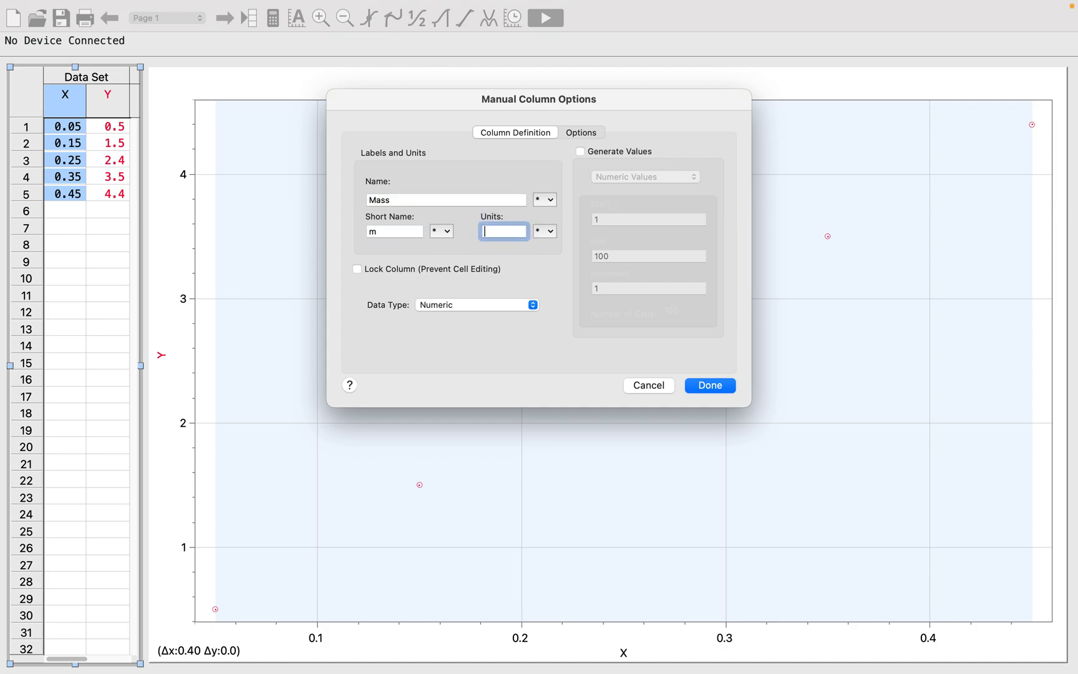
type("kg")
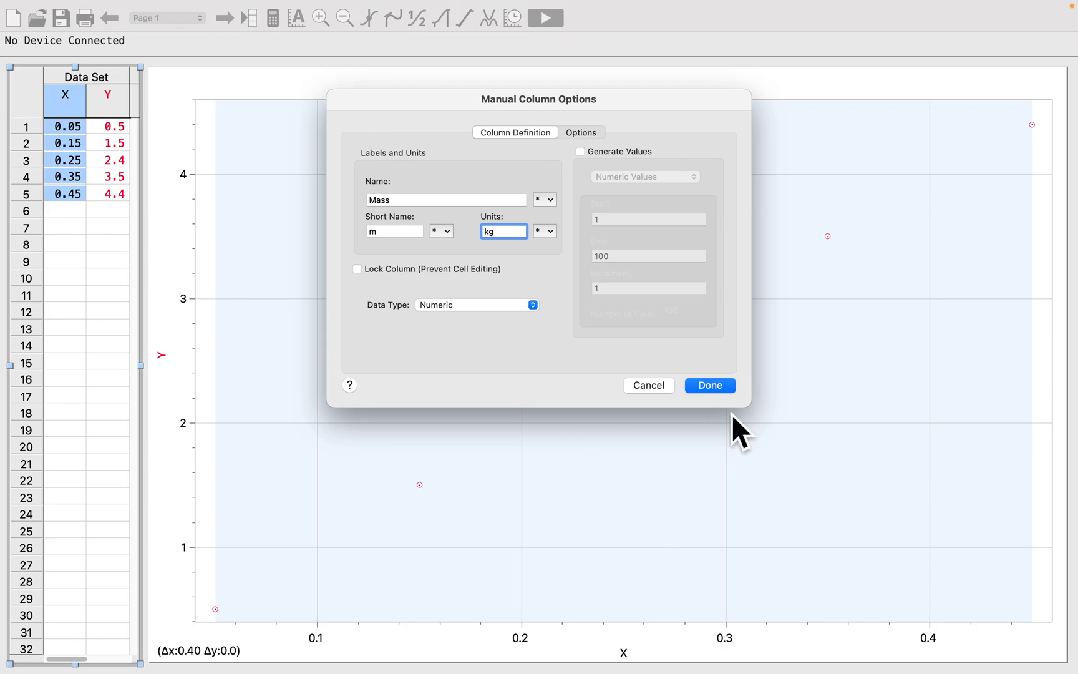
left_click(721, 386)
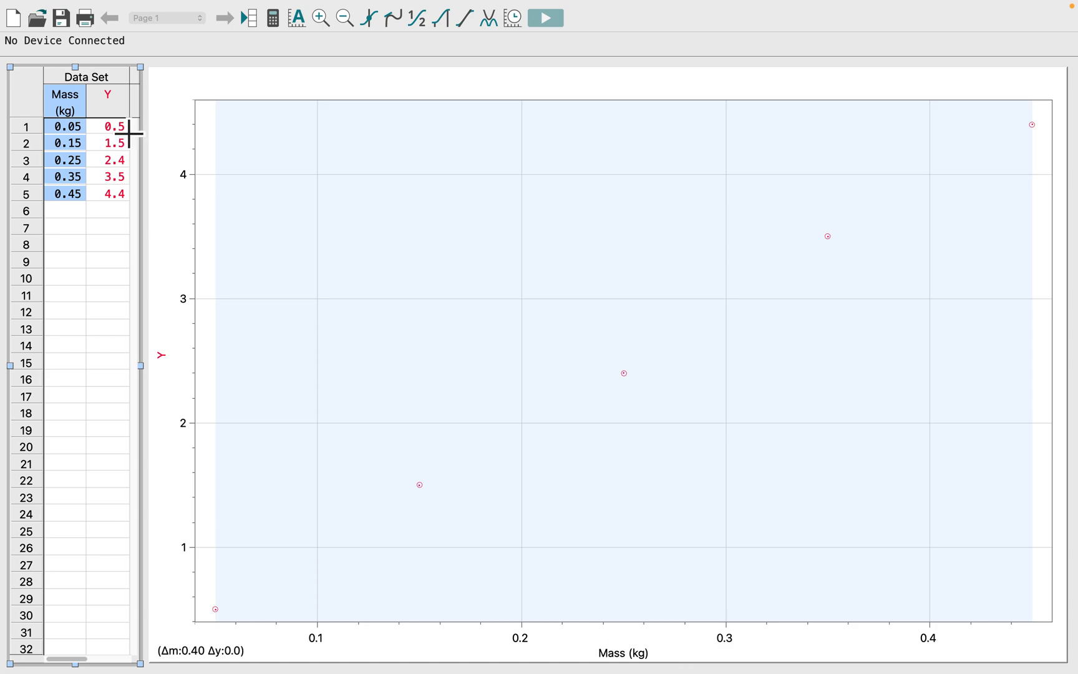
Step: Rename the Y column as Force of Gravity with short name Fg and units N
left_click(117, 97)
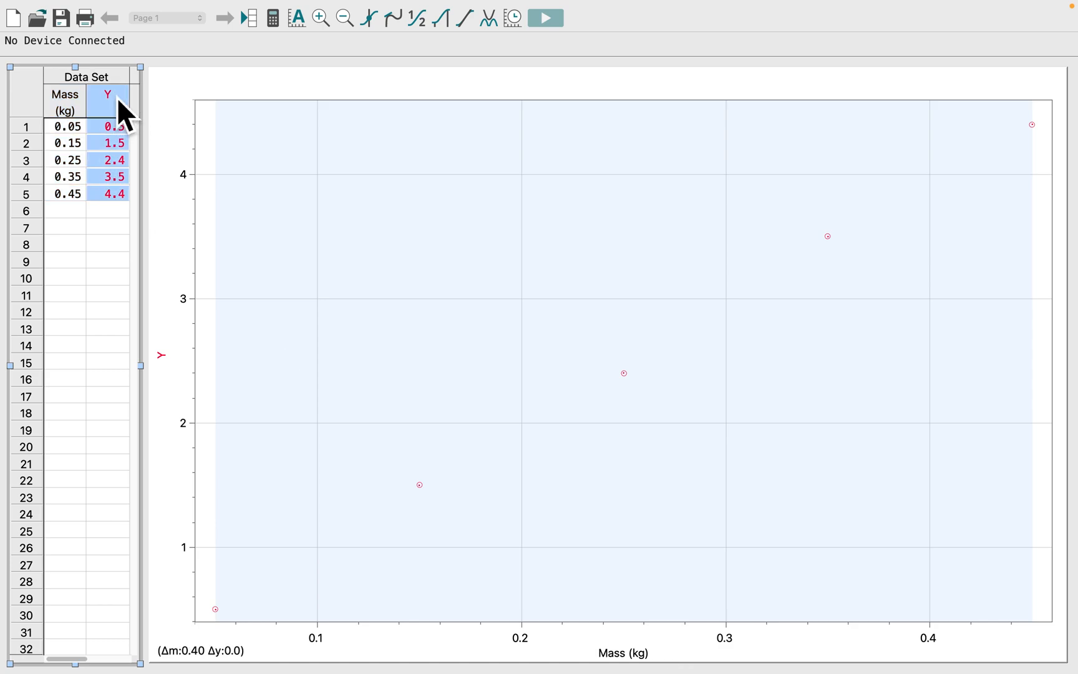
double_click(114, 96)
type("Forc")
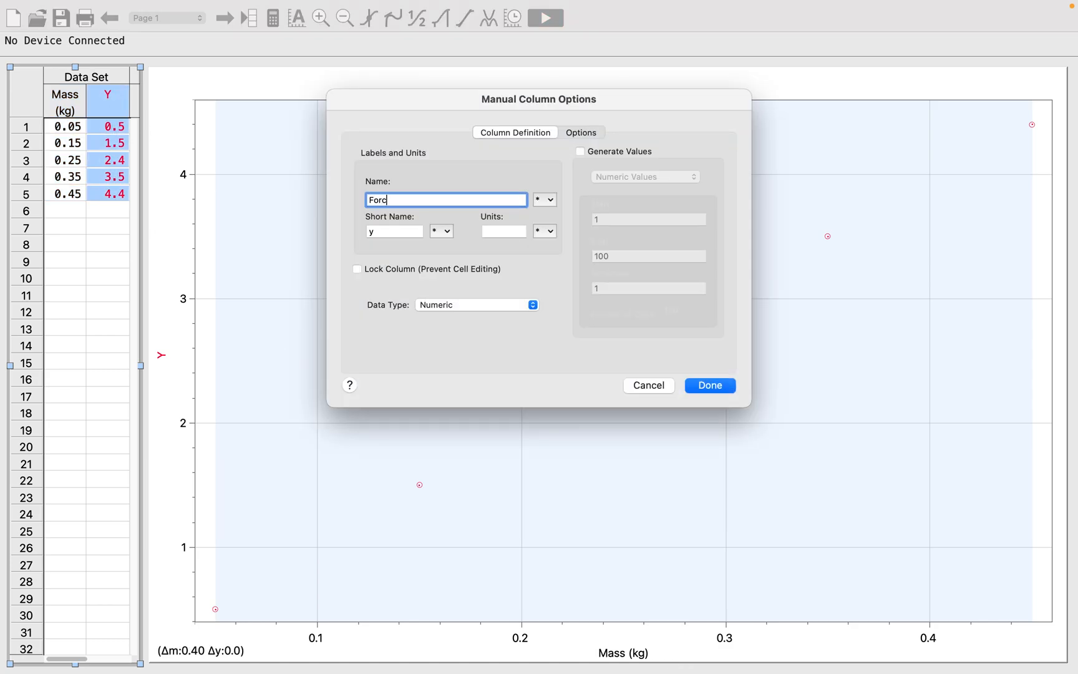
type("e of Gravity")
key("Tab")
type("Fg")
key("Tab")
type("N")
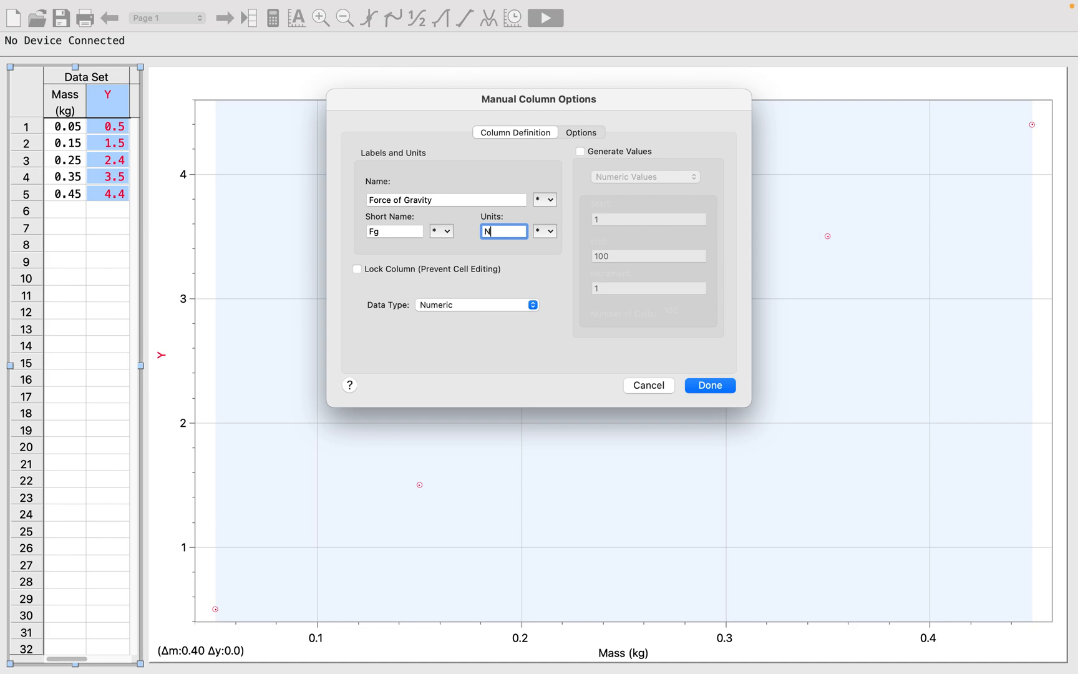
key("Return")
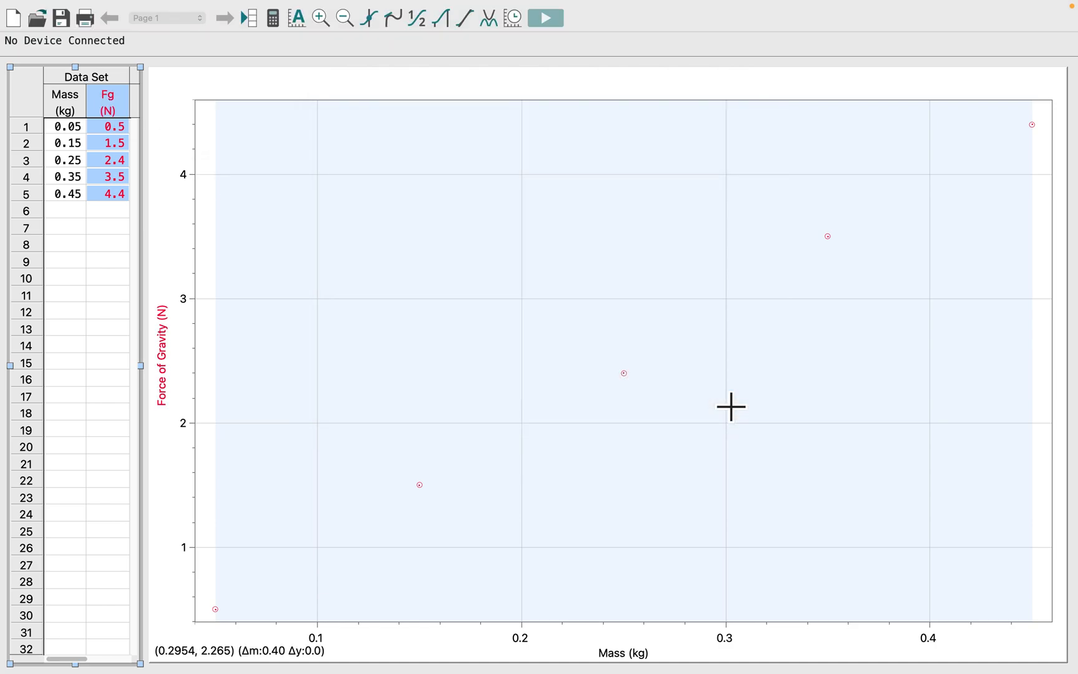
Step: Select all the data points on the graph and apply a linear fit to them
left_click(731, 407)
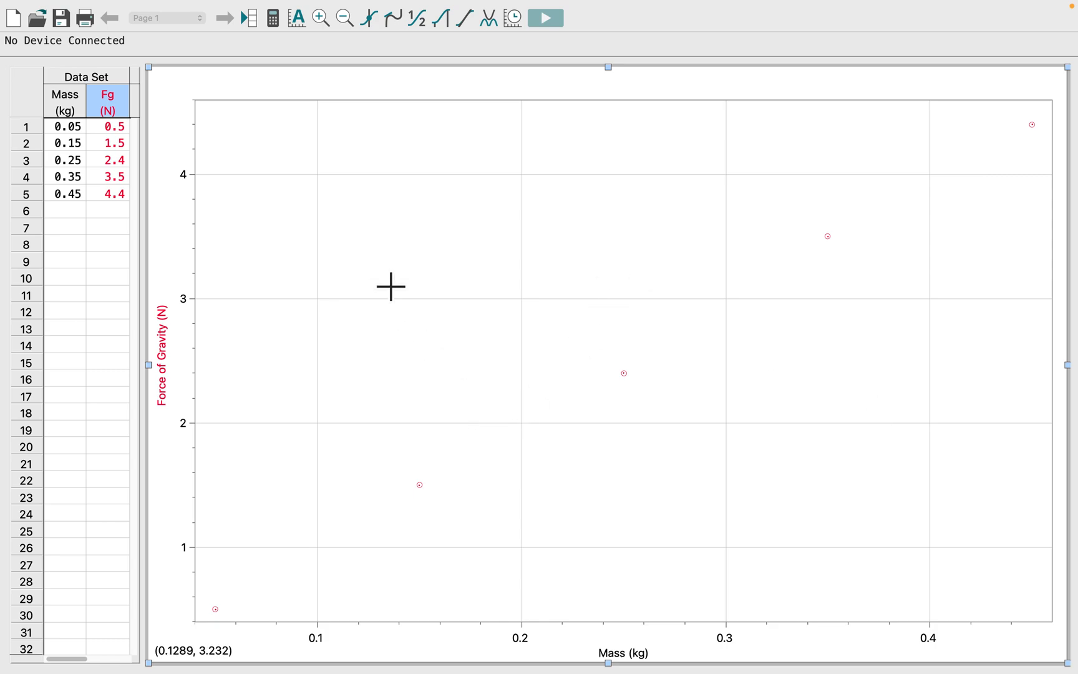
left_click_drag(1057, 124, 187, 626)
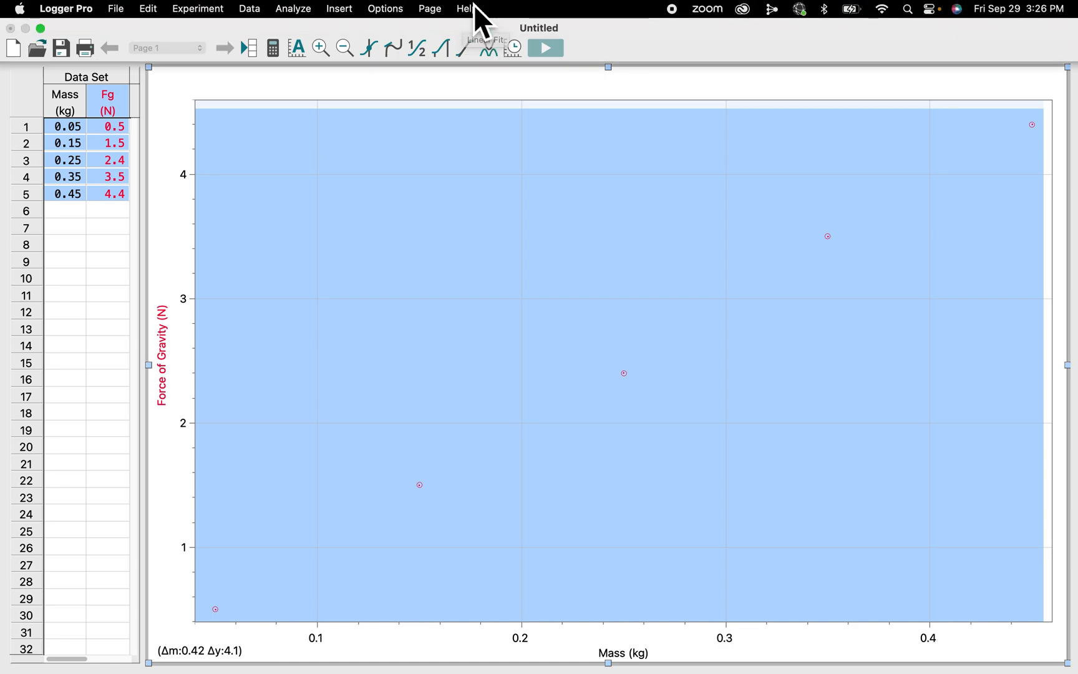
left_click(473, 52)
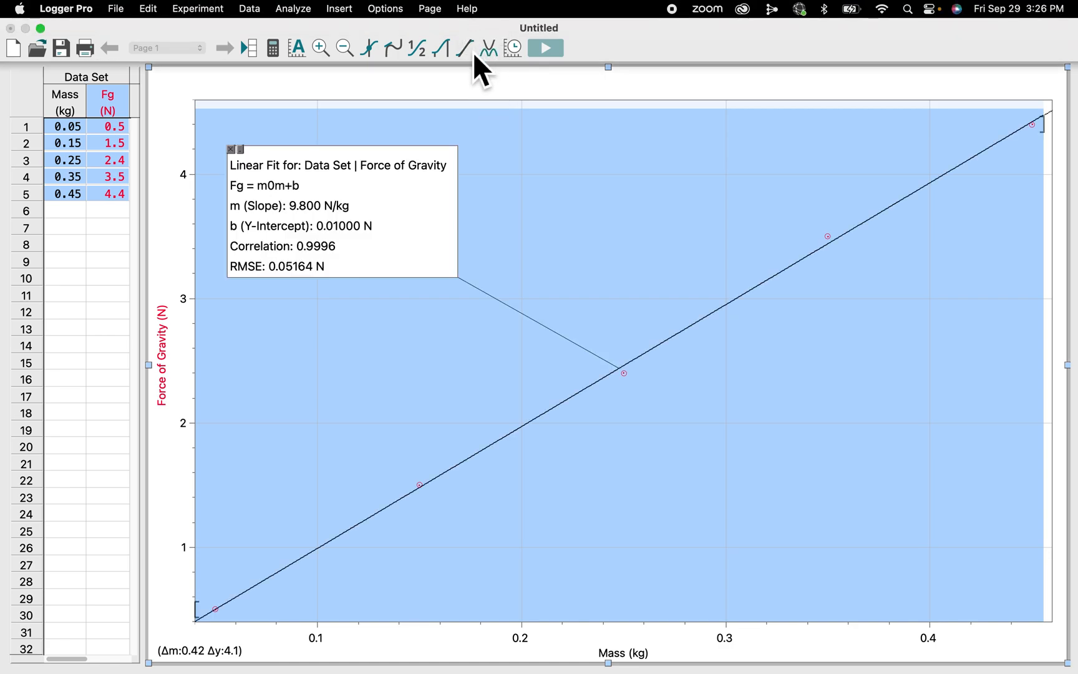